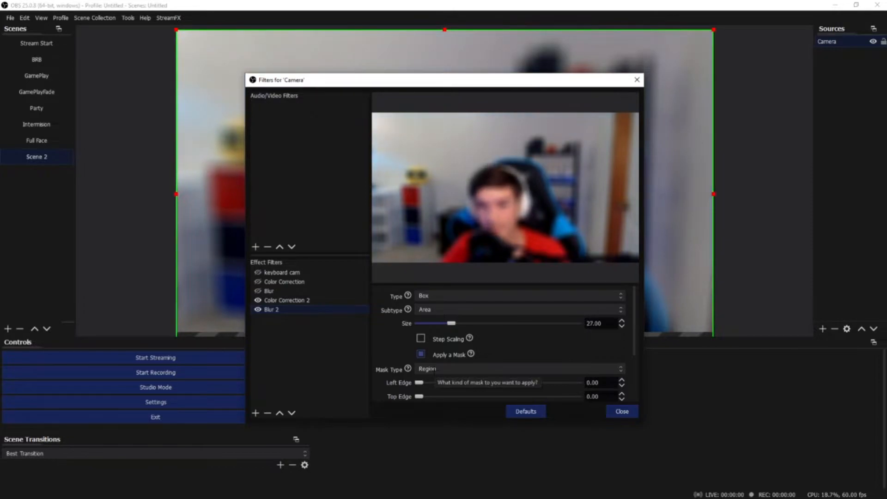
Step: Set the Blur 2 filter's size to 1.00 and its mask type to Image, and close the camera's filters
{"action": "left_click_drag", "start_coordinate": [451, 324], "coordinate": [418, 324]}
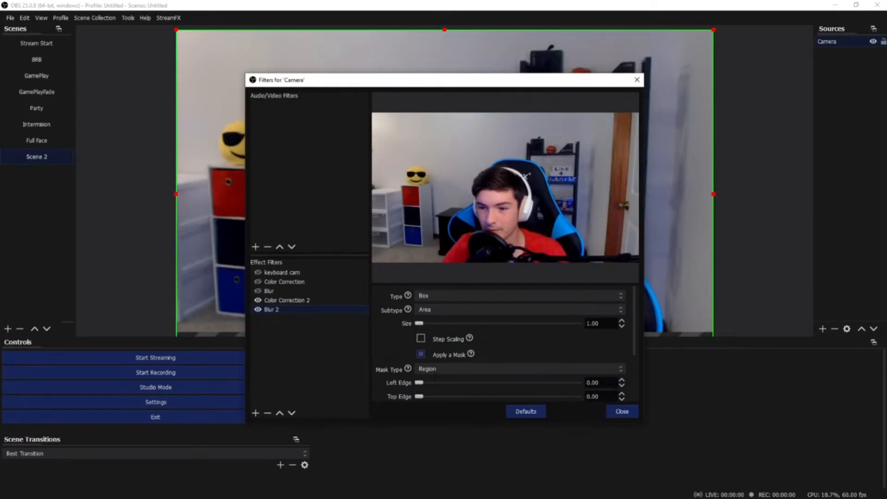
{"action": "left_click", "coordinate": [430, 369]}
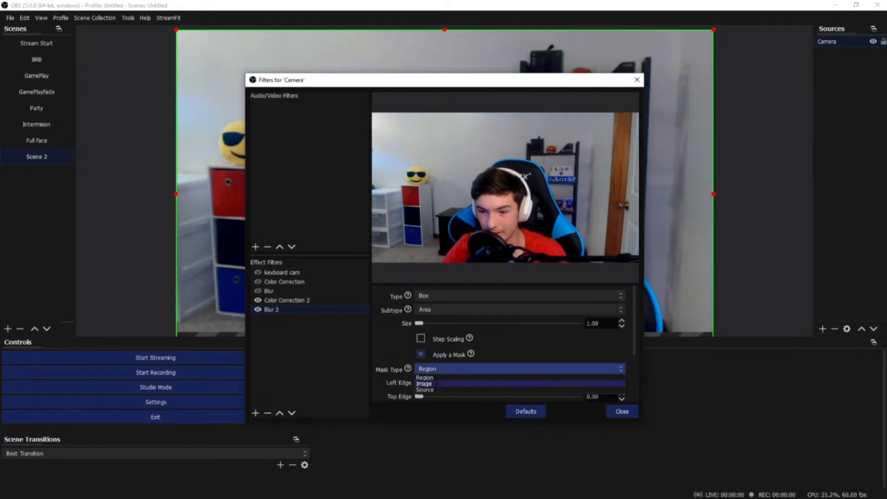
{"action": "left_click", "coordinate": [424, 383]}
{"action": "scroll", "coordinate": [441, 371], "scroll_direction": "down", "scroll_amount": 1}
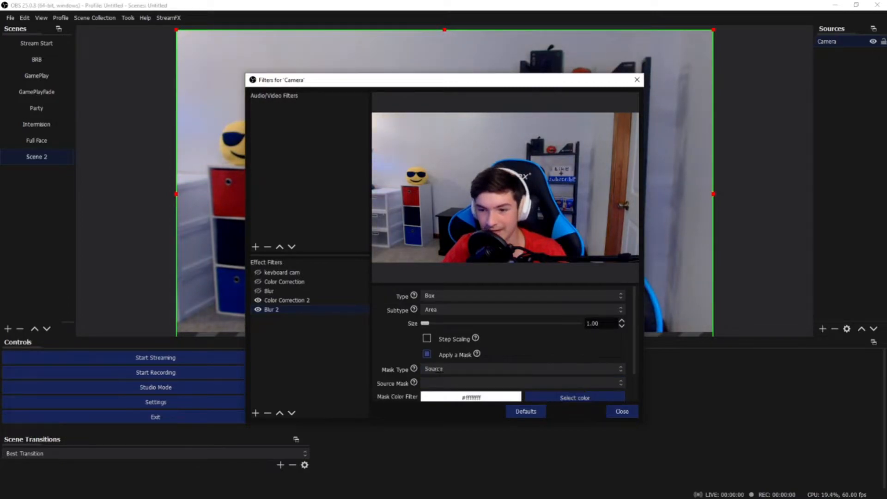
{"action": "scroll", "coordinate": [442, 372], "scroll_direction": "up", "scroll_amount": 2}
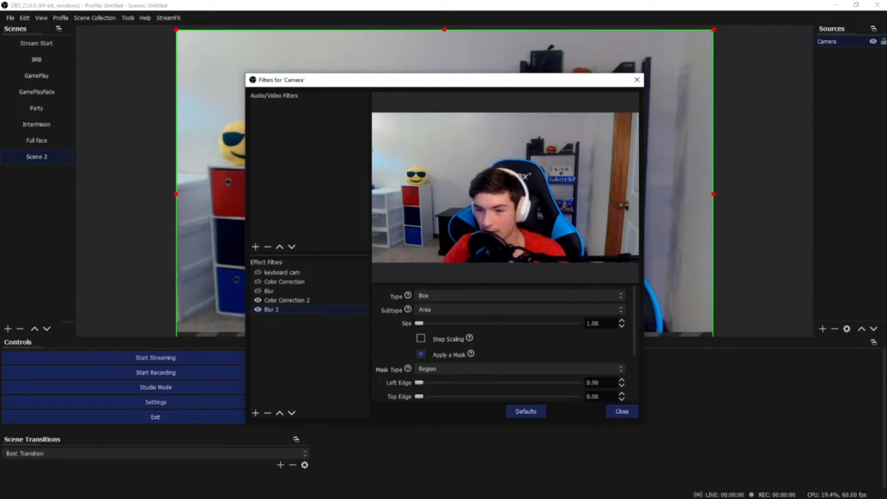
{"action": "scroll", "coordinate": [462, 370], "scroll_direction": "down", "scroll_amount": 1}
{"action": "left_click", "coordinate": [440, 342]}
{"action": "left_click", "coordinate": [437, 356]}
{"action": "scroll", "coordinate": [437, 356], "scroll_direction": "down", "scroll_amount": 1}
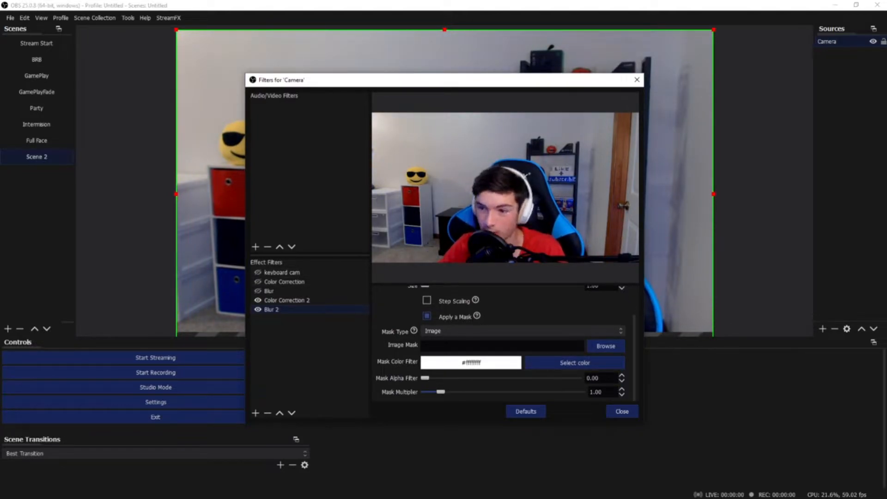
{"action": "left_click", "coordinate": [635, 79]}
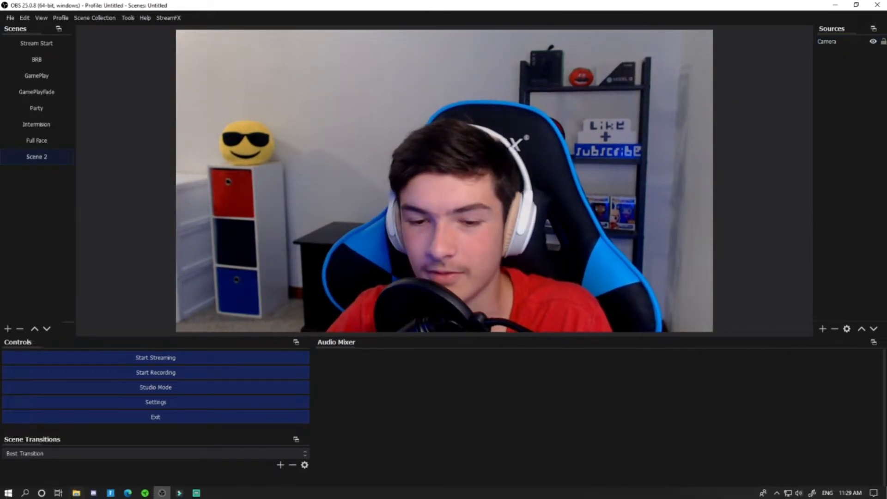
Step: Find and open the Windows Snipping Tool
{"action": "left_click", "coordinate": [25, 493]}
{"action": "type", "text": "s"}
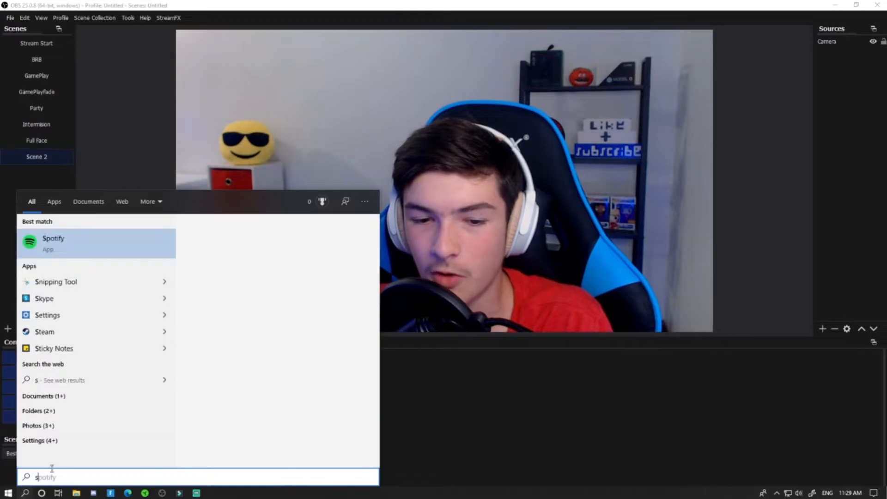
{"action": "left_click", "coordinate": [45, 282]}
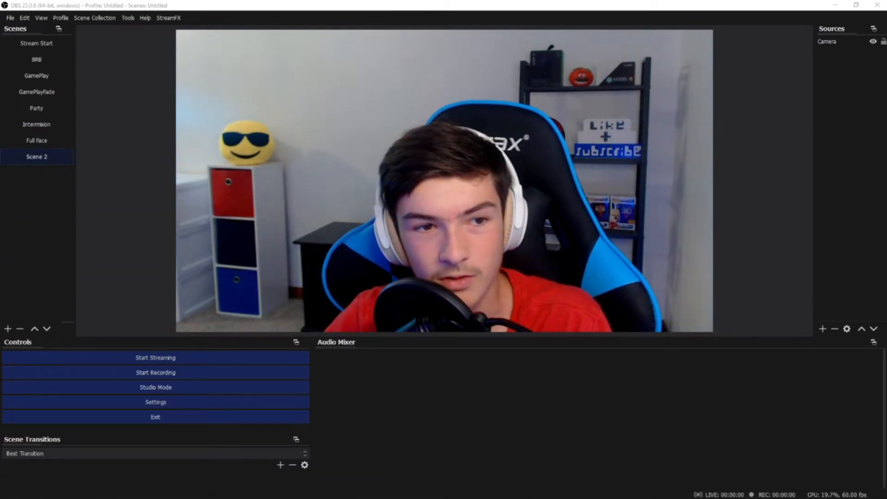
Step: Move the Snipping Tool window off the camera preview and snip the whole preview image
{"action": "left_click_drag", "start_coordinate": [305, 162], "coordinate": [438, 225]}
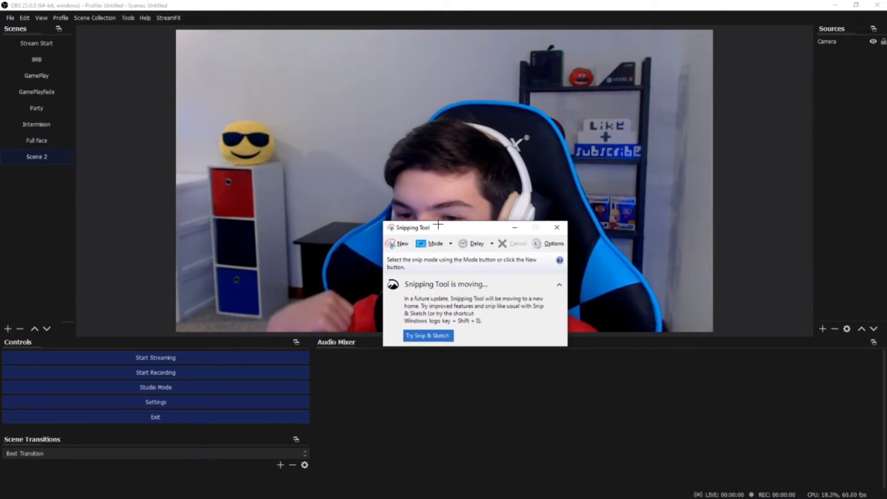
{"action": "left_click_drag", "start_coordinate": [438, 225], "coordinate": [363, 367]}
{"action": "left_click", "coordinate": [353, 384]}
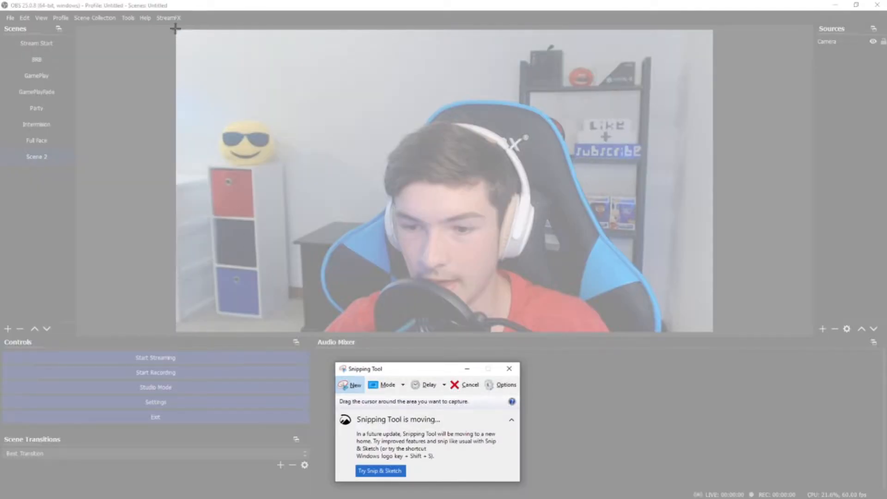
{"action": "left_click_drag", "start_coordinate": [175, 28], "coordinate": [714, 335]}
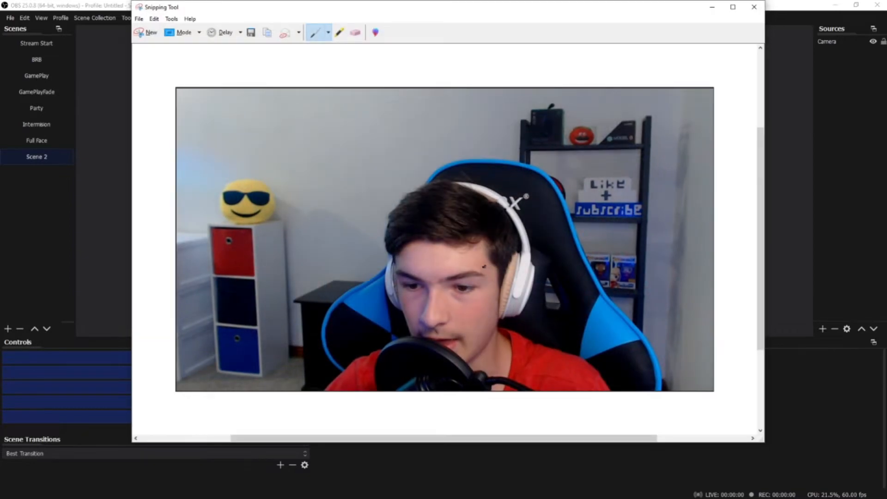
Step: Start saving the snip as a PNG, clear the suggested file name and browse to the Youtube folder inside New folder
{"action": "right_click", "coordinate": [484, 266]}
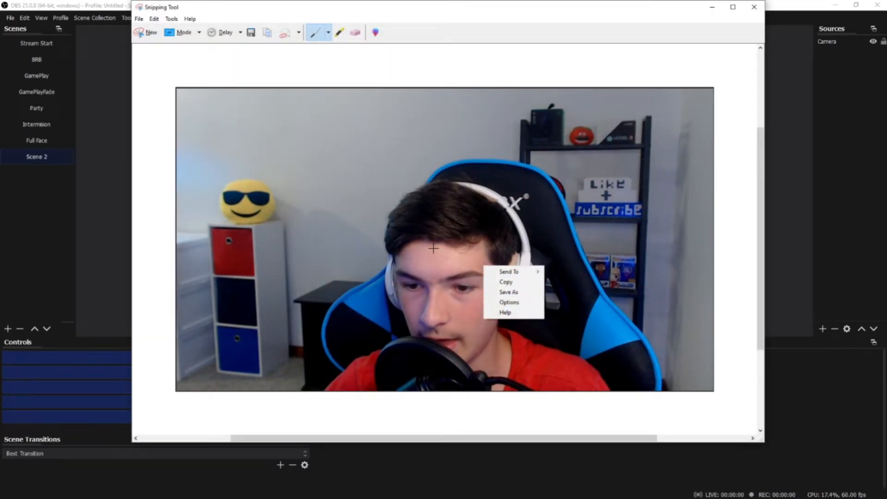
{"action": "left_click", "coordinate": [508, 292]}
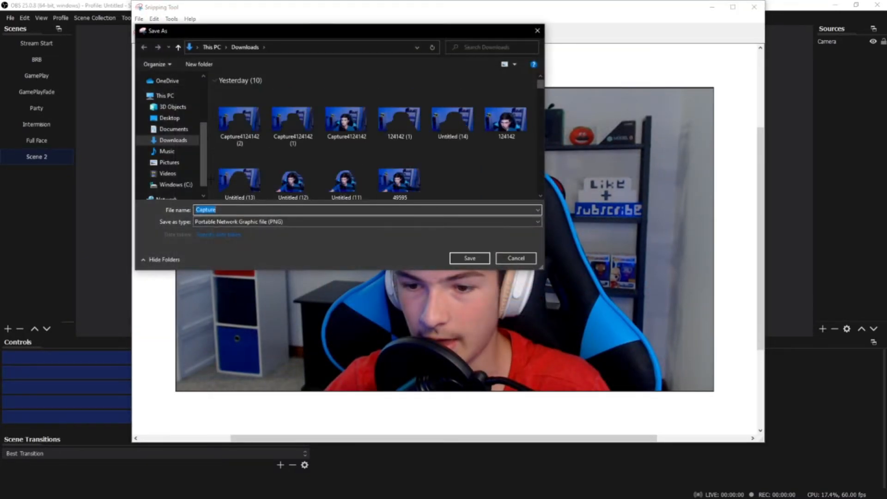
{"action": "left_click", "coordinate": [223, 211]}
{"action": "key", "text": "BackSpace"}
{"action": "key", "text": "BackSpace"}
{"action": "key", "text": "BackSpace"}
{"action": "key", "text": "BackSpace"}
{"action": "key", "text": "BackSpace"}
{"action": "key", "text": "BackSpace"}
{"action": "key", "text": "BackSpace"}
{"action": "scroll", "coordinate": [171, 148], "scroll_direction": "up", "scroll_amount": 3}
{"action": "left_click", "coordinate": [173, 140]}
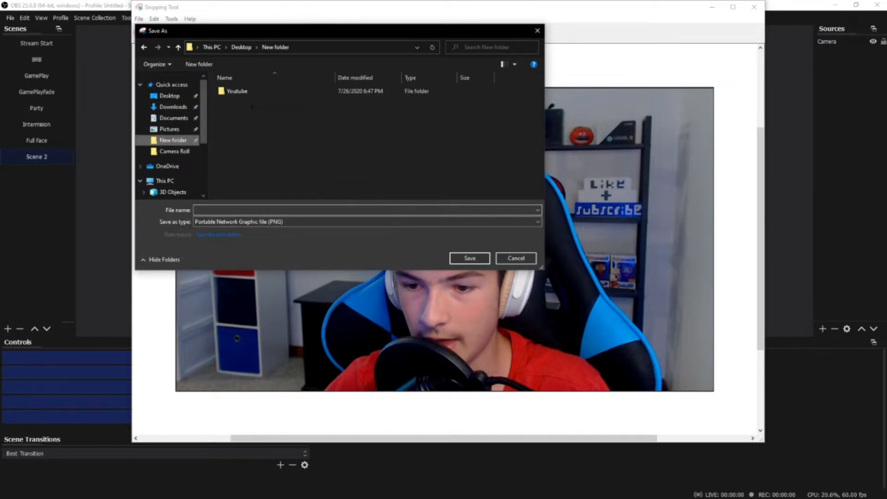
{"action": "left_click", "coordinate": [245, 92]}
{"action": "left_click", "coordinate": [198, 211]}
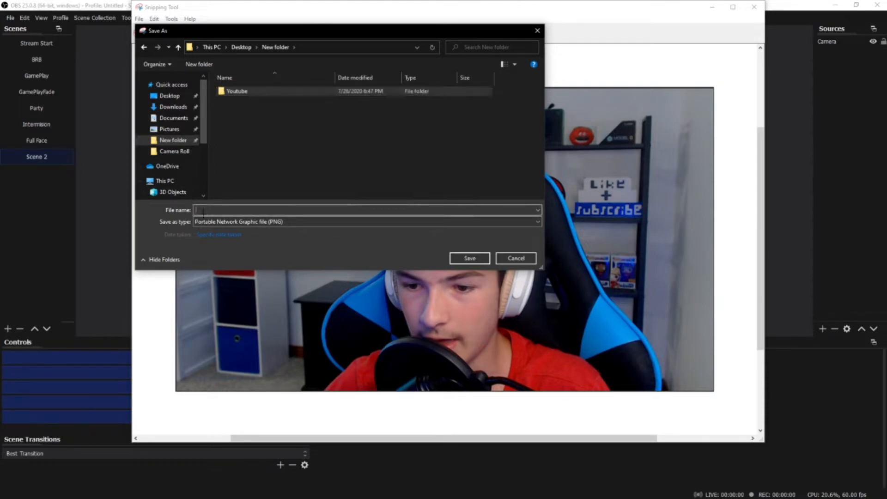
{"action": "double_click", "coordinate": [265, 92]}
Step: Save the snip under the name "Test boka background" and close the Snipping Tool
{"action": "left_click", "coordinate": [212, 209]}
{"action": "key", "text": "BackSpace"}
{"action": "key", "text": "BackSpace"}
{"action": "type", "text": "Test boka background"}
{"action": "key", "text": "Return"}
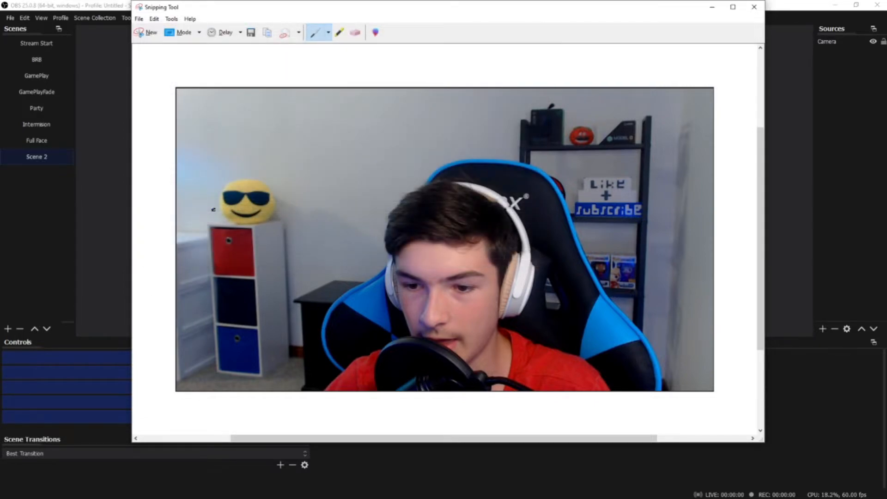
{"action": "left_click", "coordinate": [754, 6]}
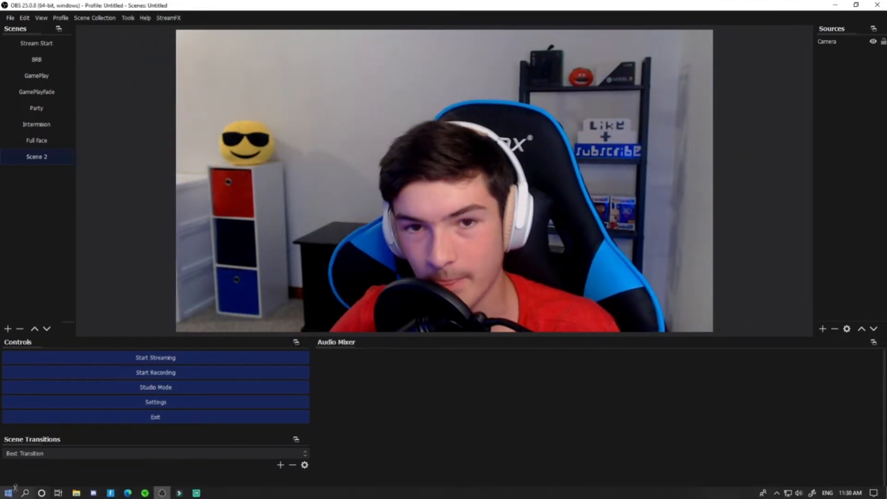
Step: Switch to the Edge browser and open the Pixlr E photo editor at pixlr.com/e/
{"action": "left_click", "coordinate": [128, 496]}
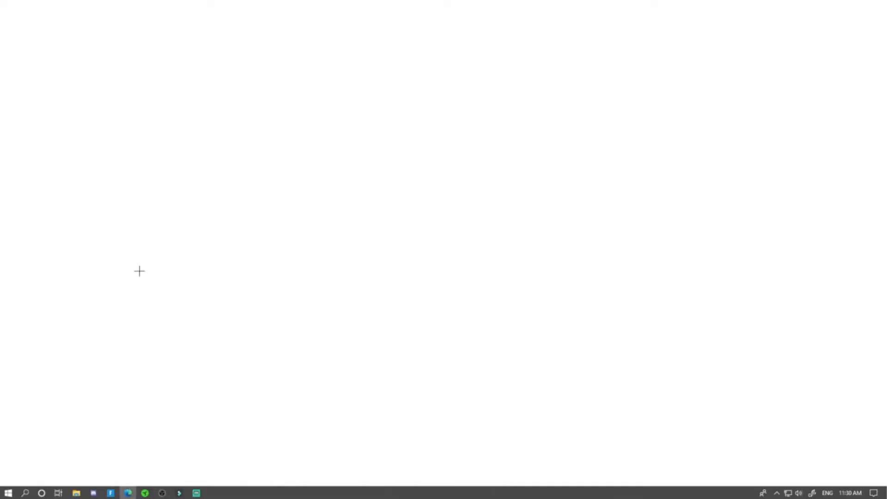
{"action": "left_click", "coordinate": [153, 22]}
{"action": "key", "text": "BackSpace"}
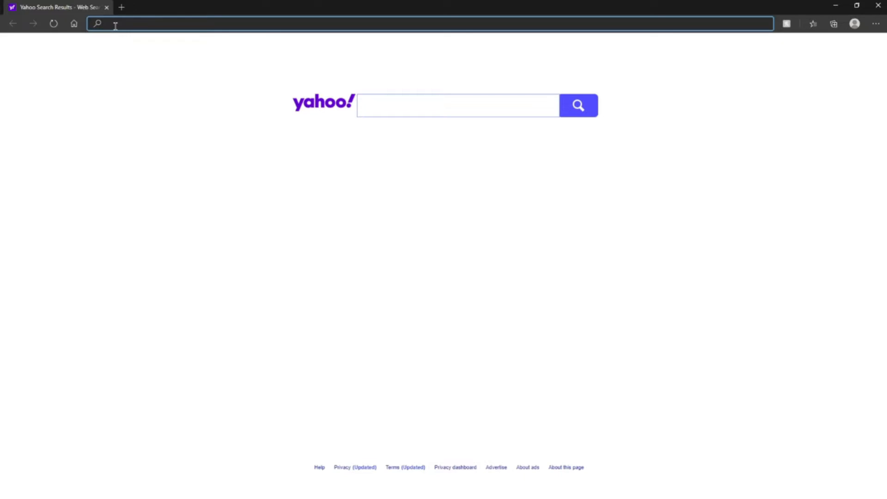
{"action": "type", "text": "t"}
{"action": "key", "text": "BackSpace"}
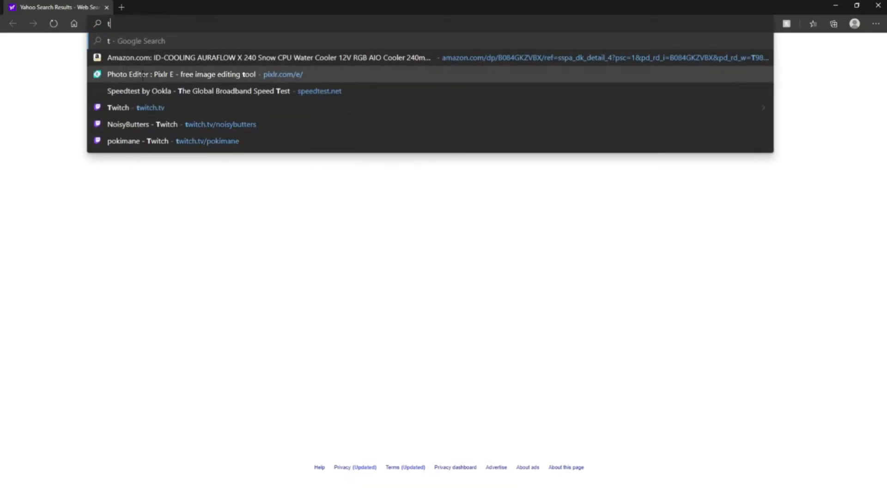
{"action": "left_click", "coordinate": [143, 75]}
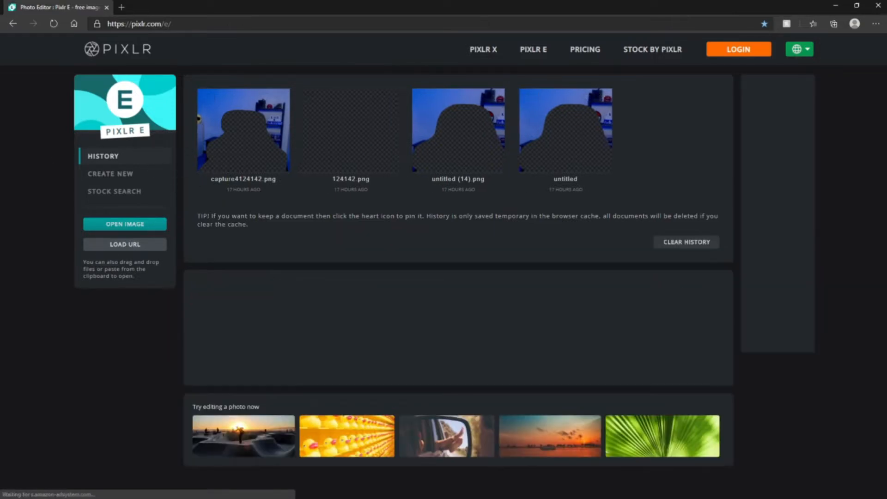
Step: Create a new Full HD image of 1920 x 1080 pixels without a background
{"action": "left_click", "coordinate": [118, 174]}
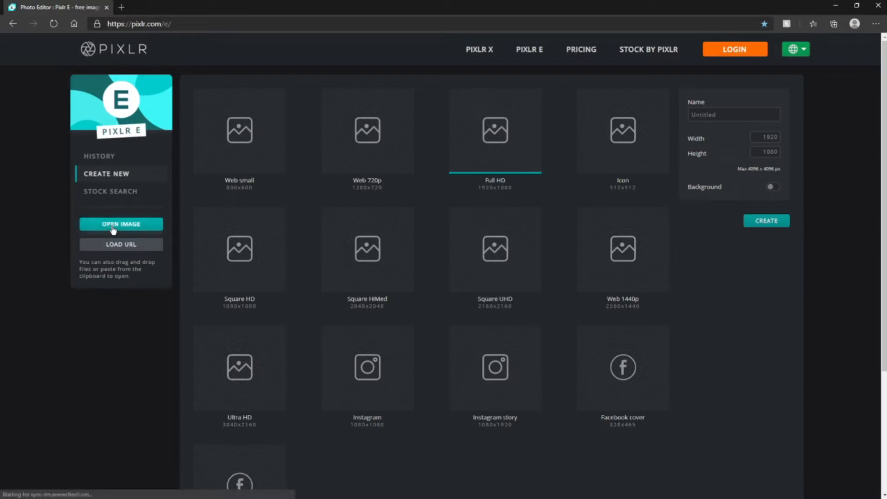
{"action": "double_click", "coordinate": [518, 135]}
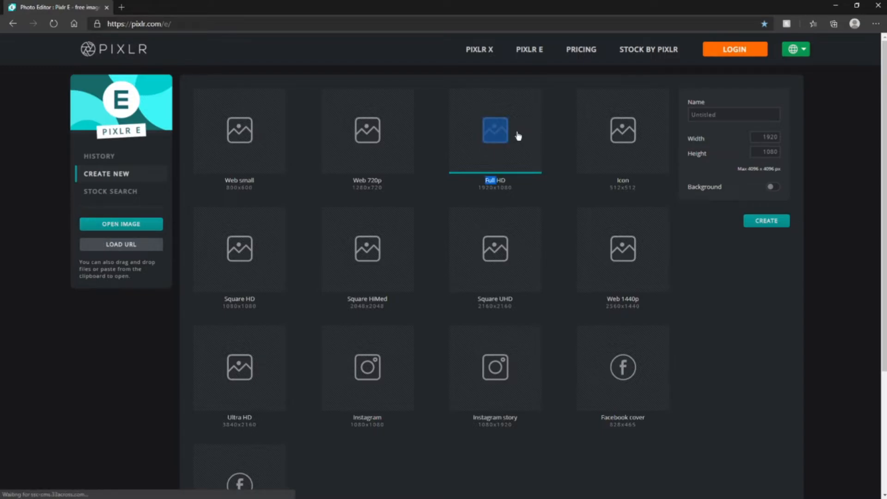
{"action": "left_click", "coordinate": [518, 136]}
{"action": "left_click_drag", "start_coordinate": [479, 171], "coordinate": [510, 190]}
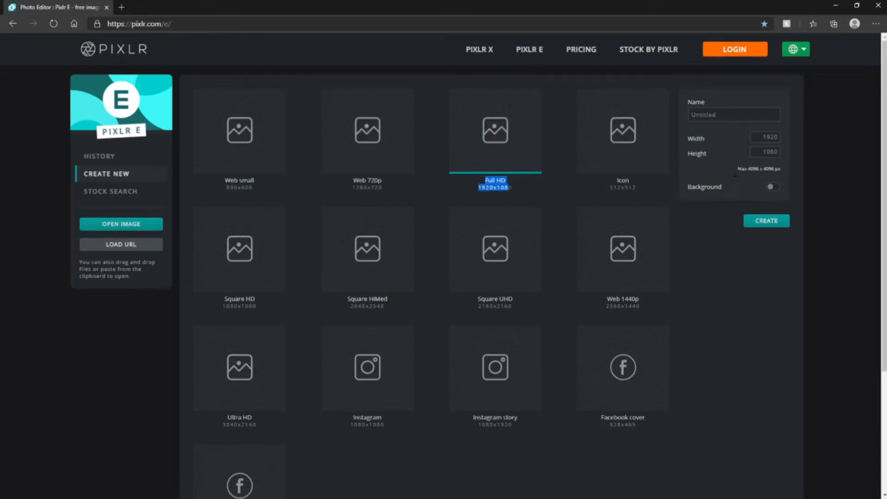
{"action": "left_click", "coordinate": [774, 221]}
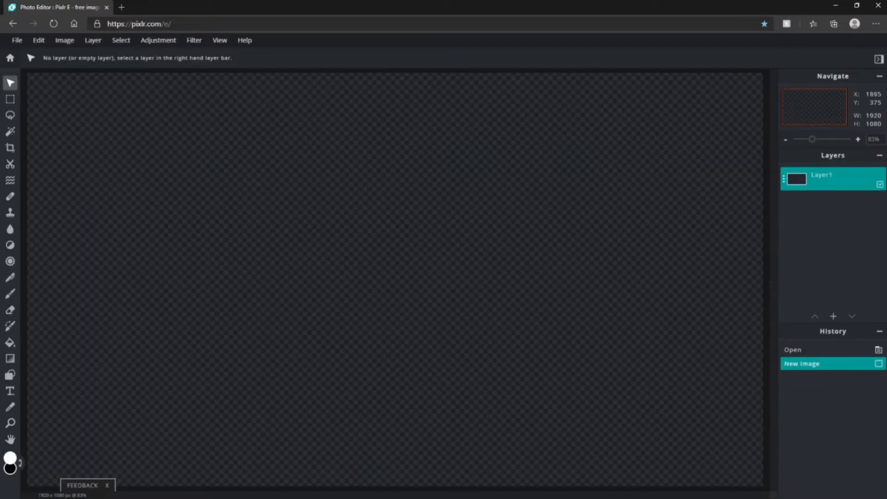
Step: Add the "Test boka background" snip from the Youtube folder as an image layer
{"action": "scroll", "coordinate": [331, 206], "scroll_direction": "down", "scroll_amount": 2}
{"action": "scroll", "coordinate": [242, 183], "scroll_direction": "up", "scroll_amount": 1}
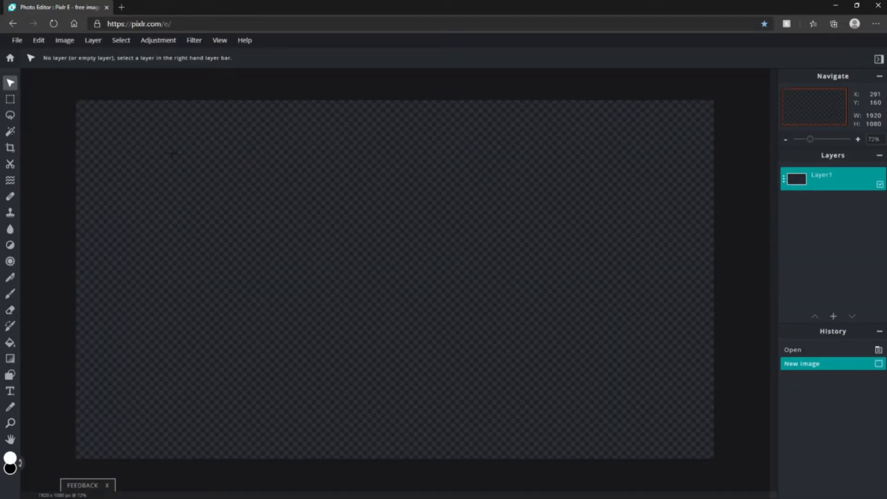
{"action": "left_click", "coordinate": [833, 317]}
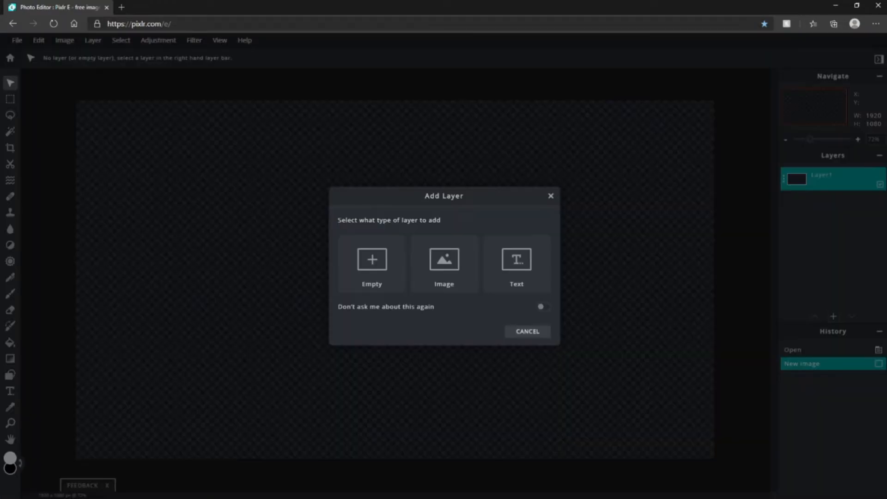
{"action": "left_click", "coordinate": [446, 272]}
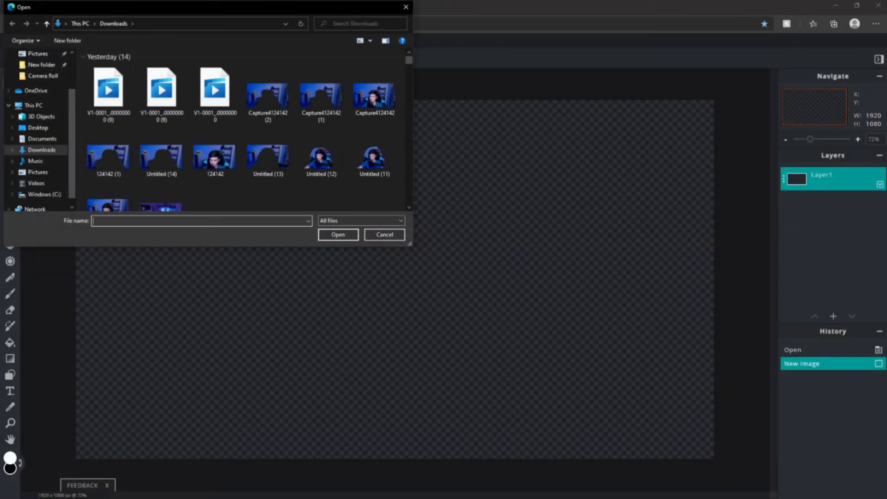
{"action": "left_click", "coordinate": [42, 65]}
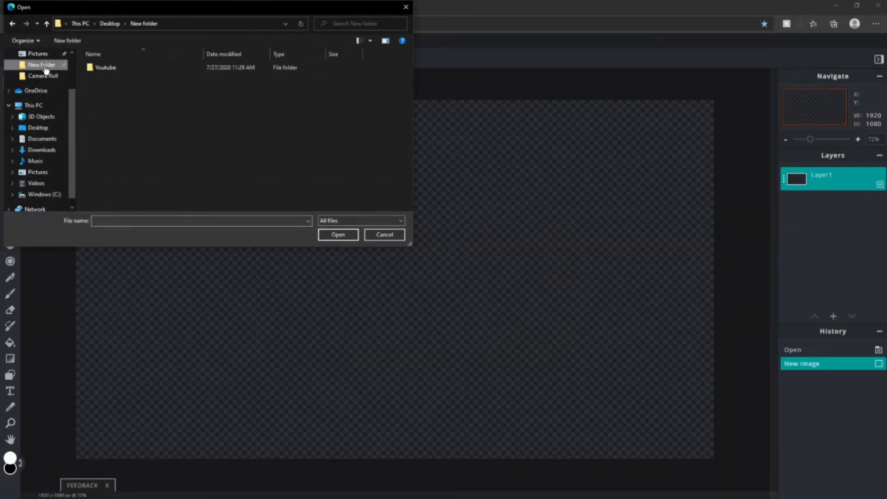
{"action": "double_click", "coordinate": [152, 69]}
{"action": "left_click", "coordinate": [109, 82]}
{"action": "left_click", "coordinate": [337, 234]}
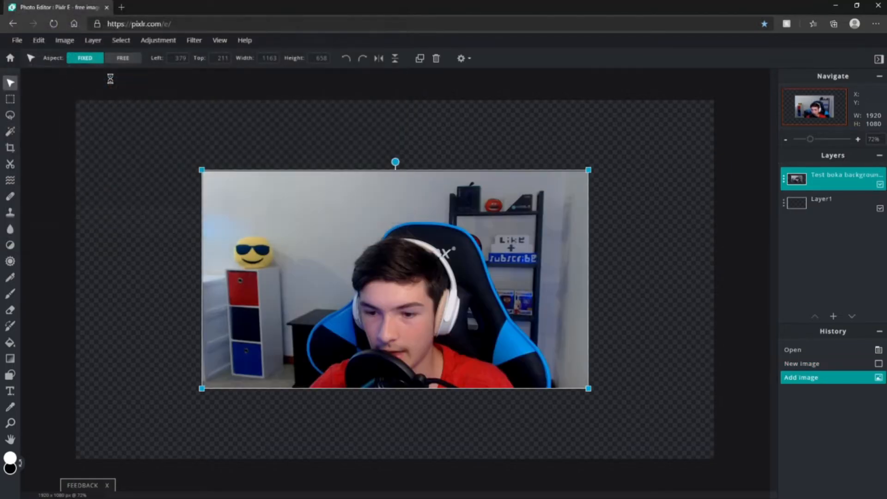
Step: Move the snip to the canvas's upper-left corner and enlarge it to about 1922 x 1087 pixels to fill the canvas
{"action": "left_click_drag", "start_coordinate": [328, 240], "coordinate": [213, 174]}
{"action": "left_click_drag", "start_coordinate": [462, 319], "coordinate": [714, 435]}
{"action": "left_click", "coordinate": [741, 413]}
{"action": "left_click", "coordinate": [473, 122]}
{"action": "left_click", "coordinate": [468, 87]}
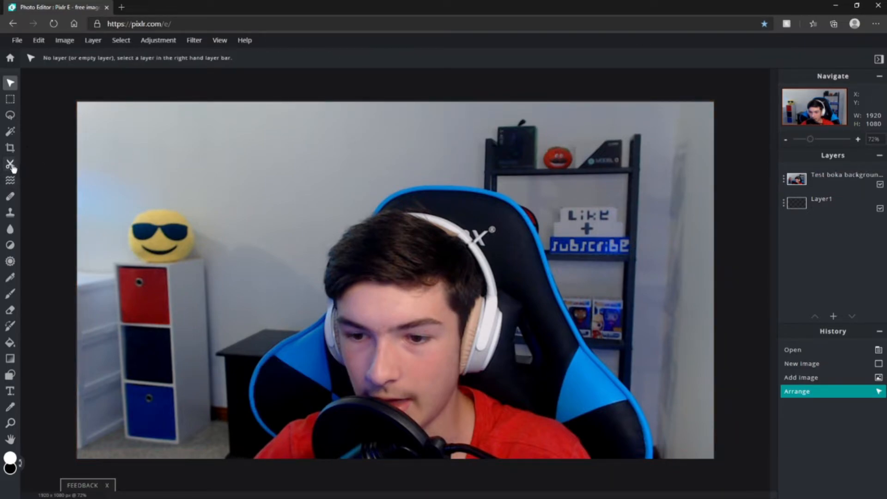
Step: On the snip's layer, cut out the person and chair with the Cutout tool's lasso in remove mode
{"action": "left_click", "coordinate": [841, 173]}
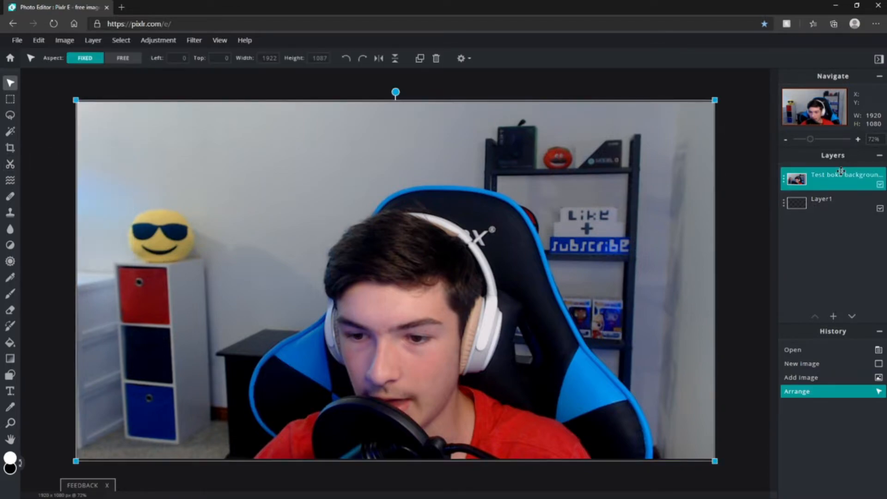
{"action": "left_click", "coordinate": [11, 164]}
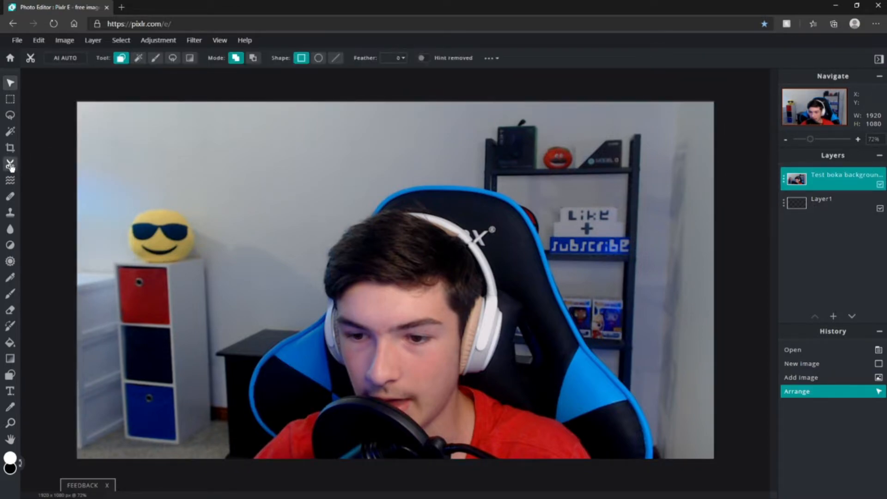
{"action": "left_click", "coordinate": [172, 58]}
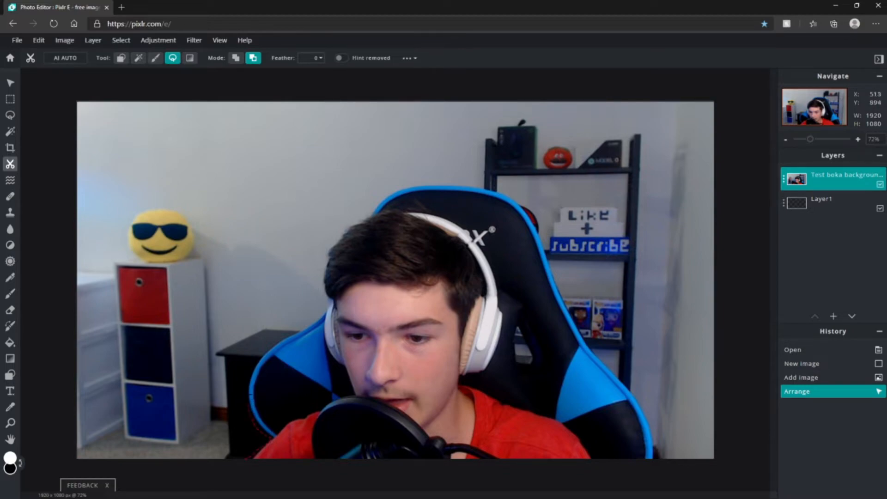
{"action": "mouse_move", "coordinate": [316, 310]}
{"action": "left_mouse_down"}
{"action": "mouse_move", "coordinate": [303, 272]}
{"action": "mouse_move", "coordinate": [315, 216]}
{"action": "mouse_move", "coordinate": [339, 190]}
{"action": "mouse_move", "coordinate": [365, 177]}
{"action": "mouse_move", "coordinate": [448, 176]}
{"action": "left_mouse_up"}
{"action": "left_click_drag", "start_coordinate": [518, 194], "coordinate": [541, 222]}
{"action": "left_click_drag", "start_coordinate": [660, 470], "coordinate": [660, 474]}
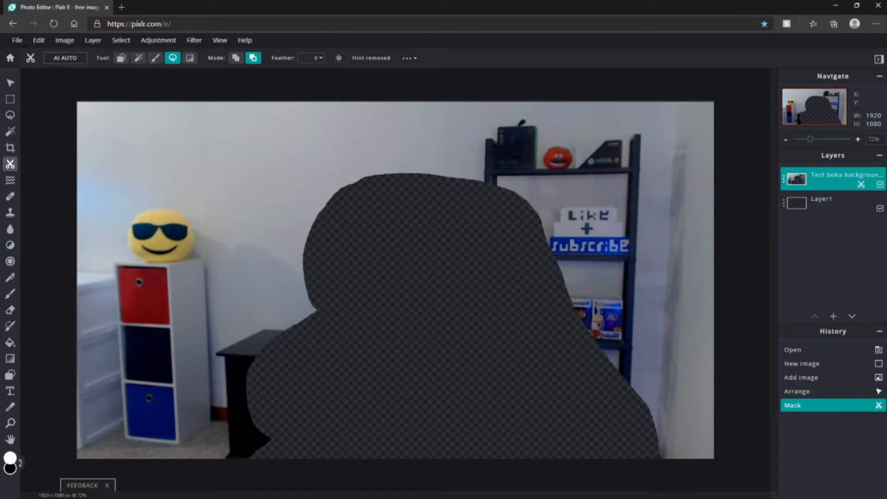
Step: Save the cut-out image as a 1920 x 1080 PNG and download it
{"action": "left_click", "coordinate": [17, 40]}
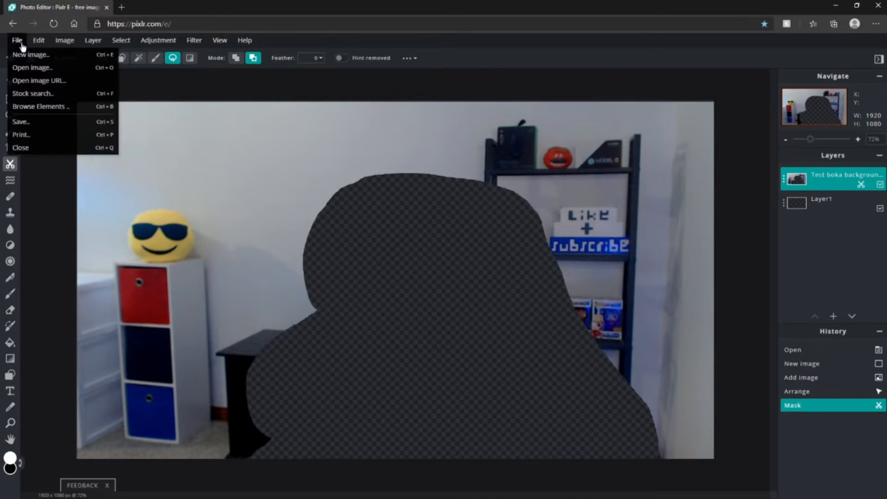
{"action": "left_click", "coordinate": [32, 121]}
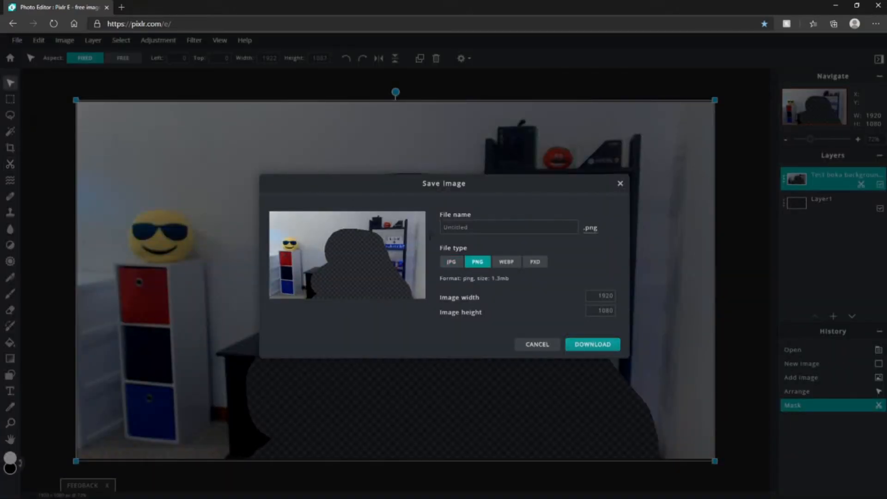
{"action": "left_click", "coordinate": [474, 227]}
{"action": "left_click", "coordinate": [593, 344]}
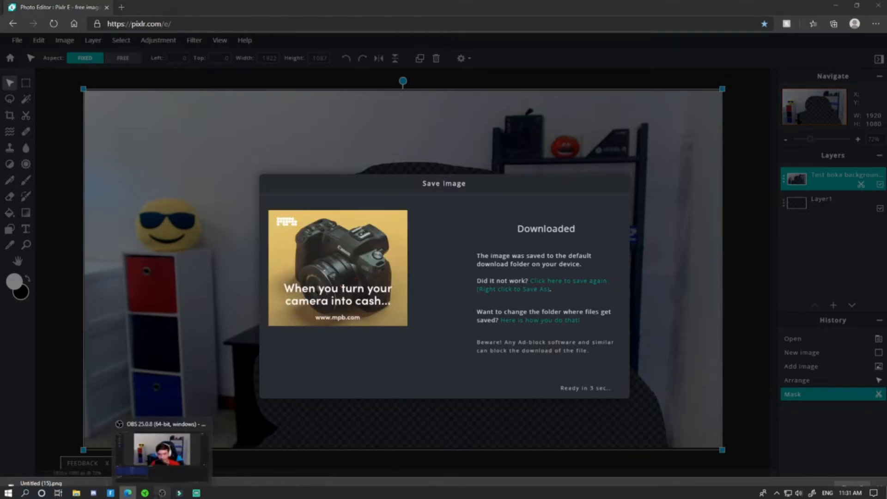
Step: Switch to OBS and open the filters of the Camera source
{"action": "left_click", "coordinate": [162, 493]}
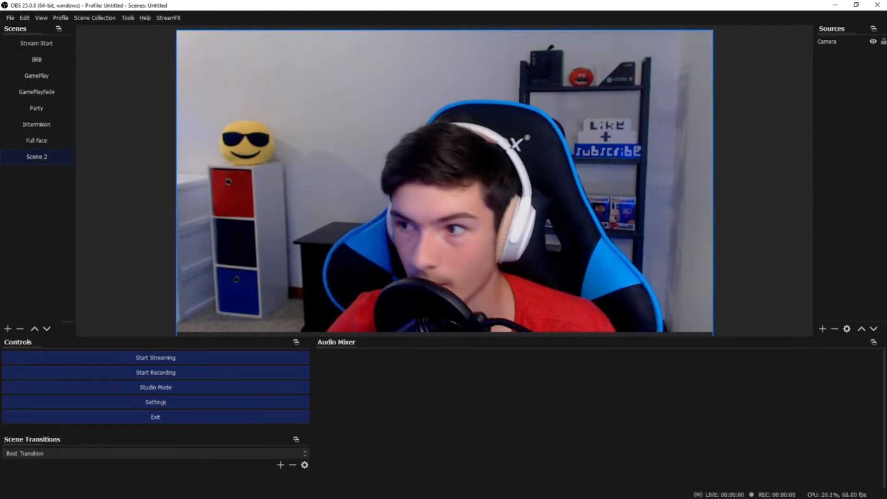
{"action": "right_click", "coordinate": [867, 42]}
{"action": "left_click", "coordinate": [795, 279]}
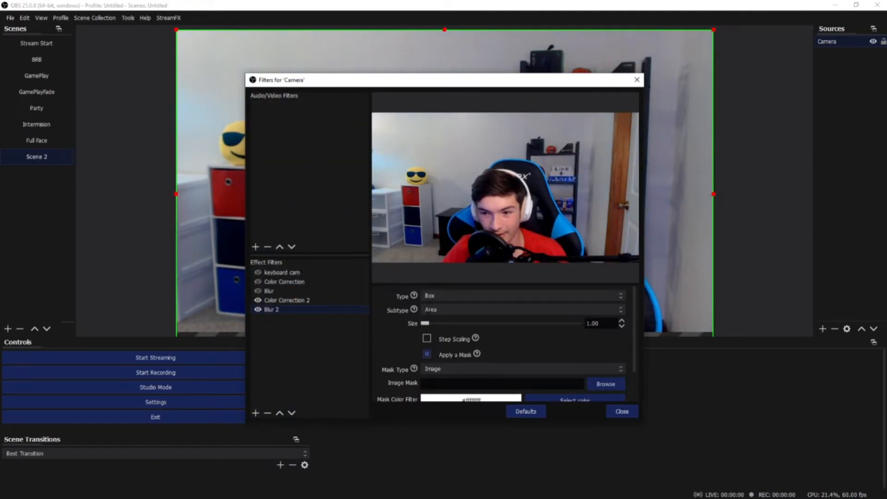
Step: Set the Blur 2 filter's mask alpha filter to 100 and its mask multiplier to 10
{"action": "scroll", "coordinate": [427, 341], "scroll_direction": "down", "scroll_amount": 1}
{"action": "left_click", "coordinate": [522, 340]}
{"action": "left_click", "coordinate": [509, 356]}
{"action": "scroll", "coordinate": [508, 356], "scroll_direction": "down", "scroll_amount": 1}
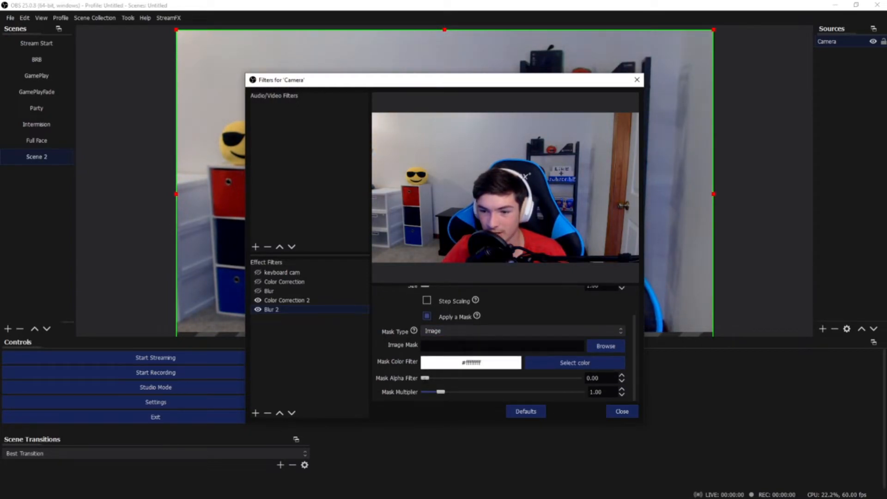
{"action": "left_click_drag", "start_coordinate": [435, 378], "coordinate": [581, 378]}
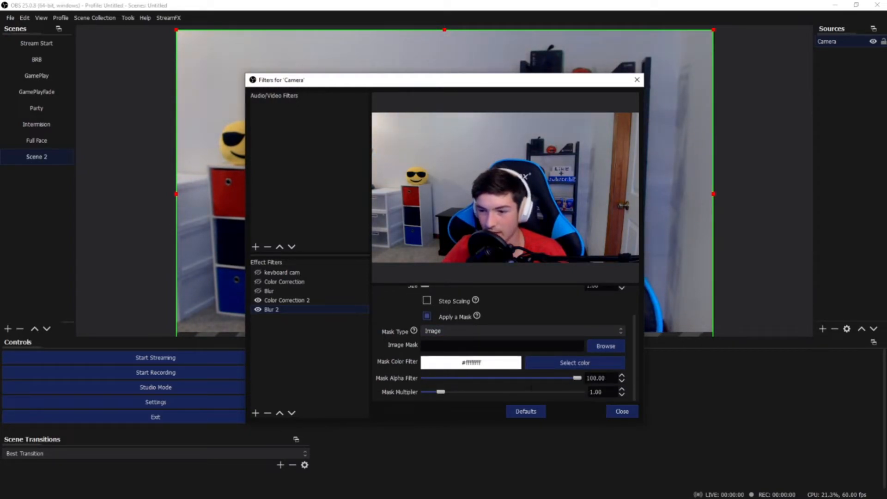
{"action": "left_click_drag", "start_coordinate": [440, 392], "coordinate": [580, 392]}
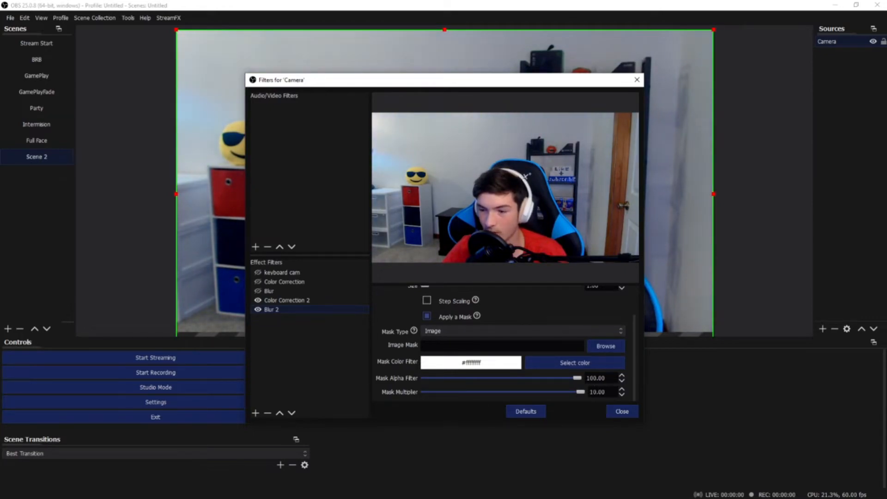
Step: Load Untitled (15).png from the Downloads folder as the Blur 2 filter's image mask
{"action": "left_click", "coordinate": [606, 346]}
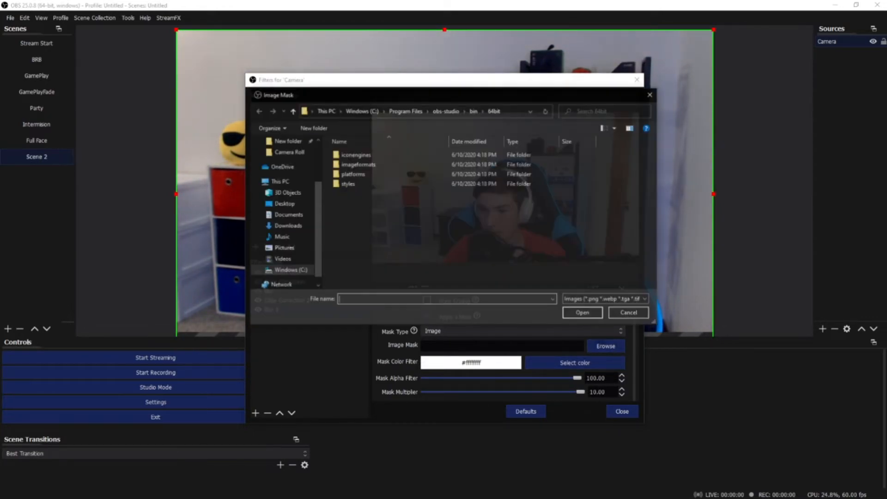
{"action": "left_click", "coordinate": [282, 226]}
{"action": "double_click", "coordinate": [345, 182]}
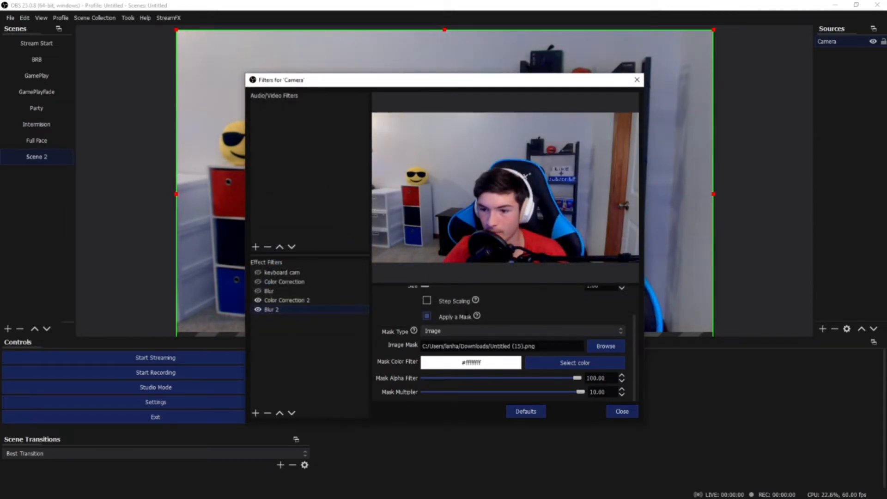
Step: Try Box blur sizes of 128, 27 and 15 on the masked background, ending at 15
{"action": "scroll", "coordinate": [464, 315], "scroll_direction": "up", "scroll_amount": 2}
{"action": "left_click_drag", "start_coordinate": [425, 323], "coordinate": [577, 323]}
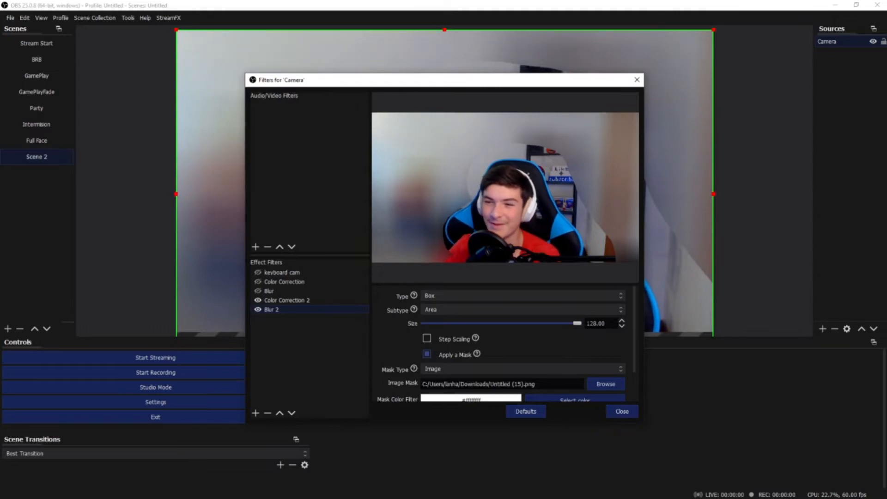
{"action": "left_click_drag", "start_coordinate": [577, 323], "coordinate": [456, 323]}
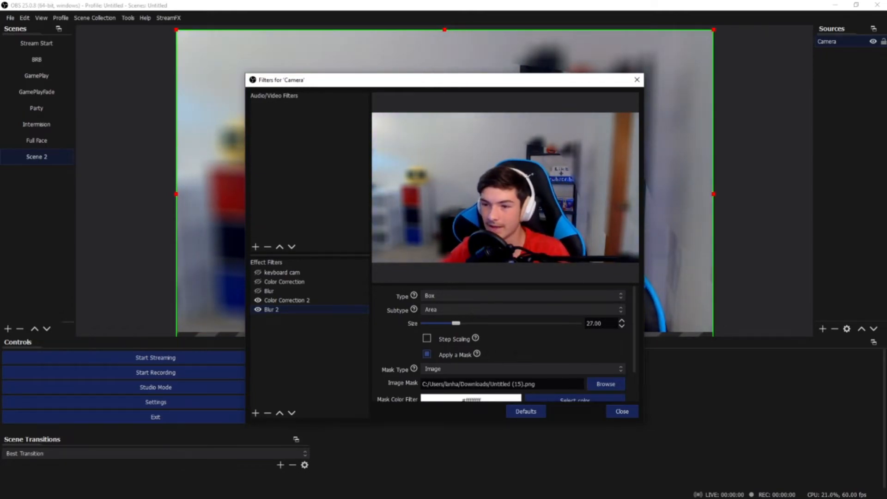
{"action": "left_click_drag", "start_coordinate": [456, 323], "coordinate": [439, 323]}
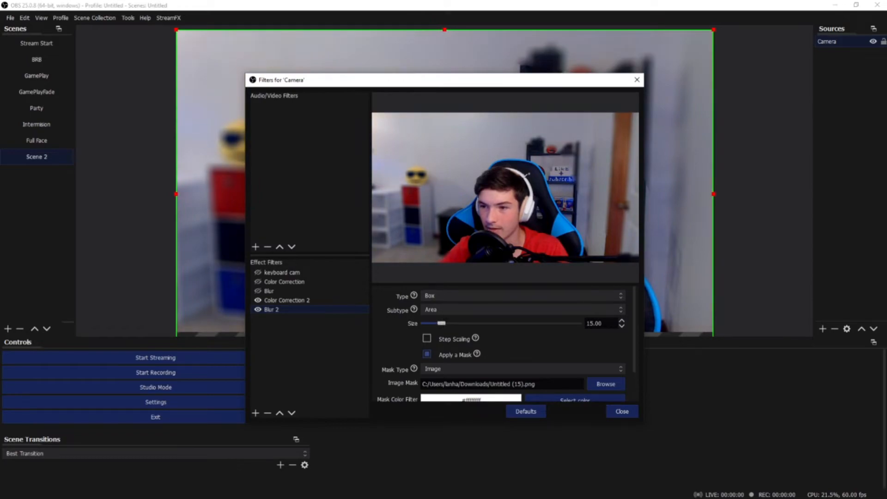
{"action": "left_click_drag", "start_coordinate": [441, 323], "coordinate": [577, 323]}
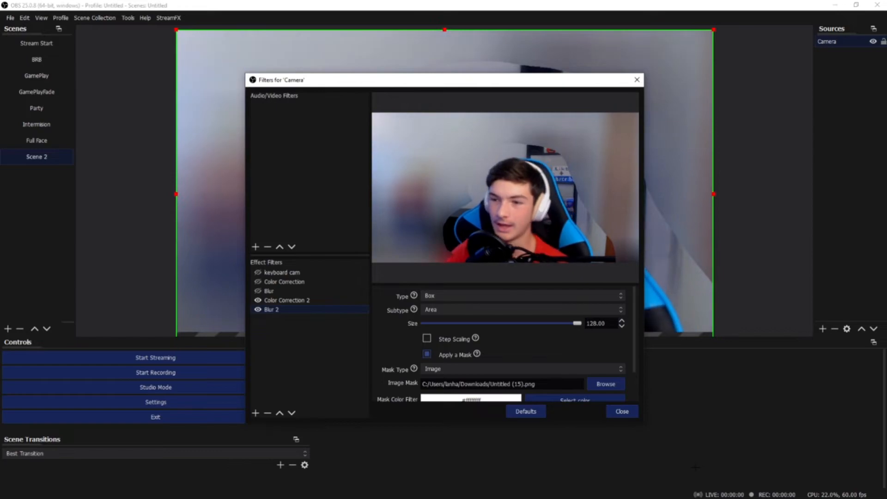
{"action": "left_click_drag", "start_coordinate": [577, 323], "coordinate": [443, 323]}
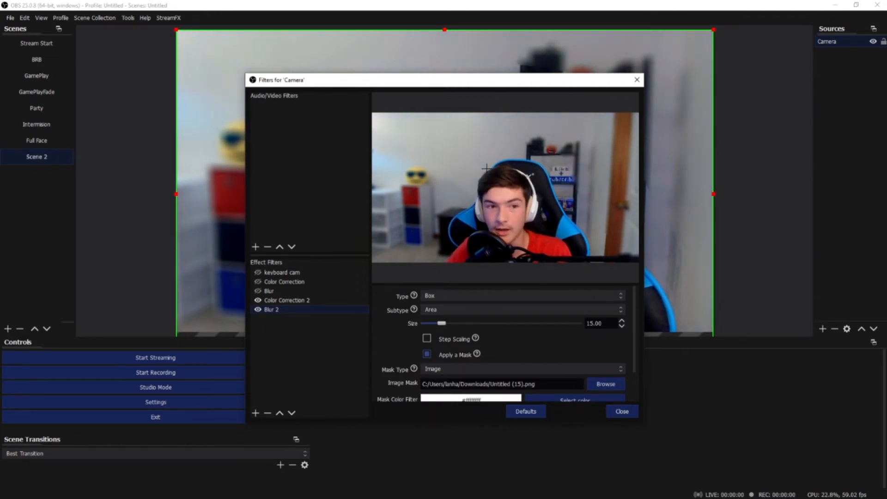
Step: Try the Dual Filtering blur type at size 2, followed by the Box Linear type
{"action": "left_click", "coordinate": [437, 296]}
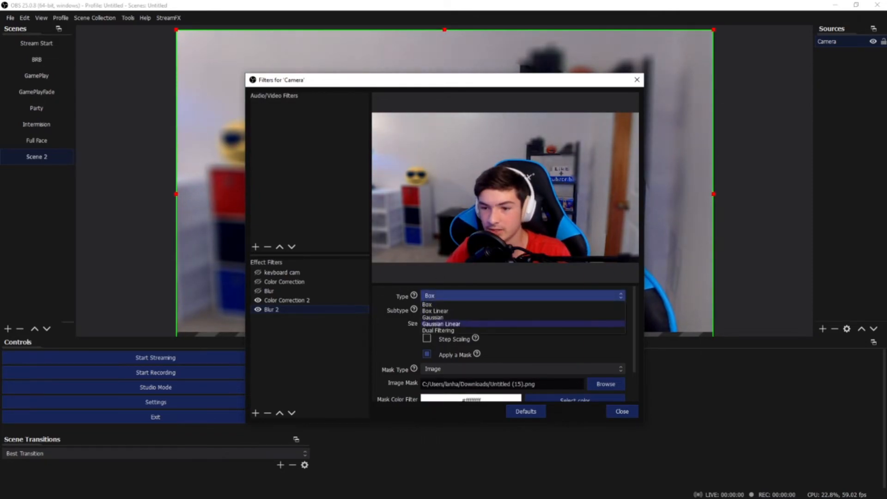
{"action": "left_click", "coordinate": [437, 330]}
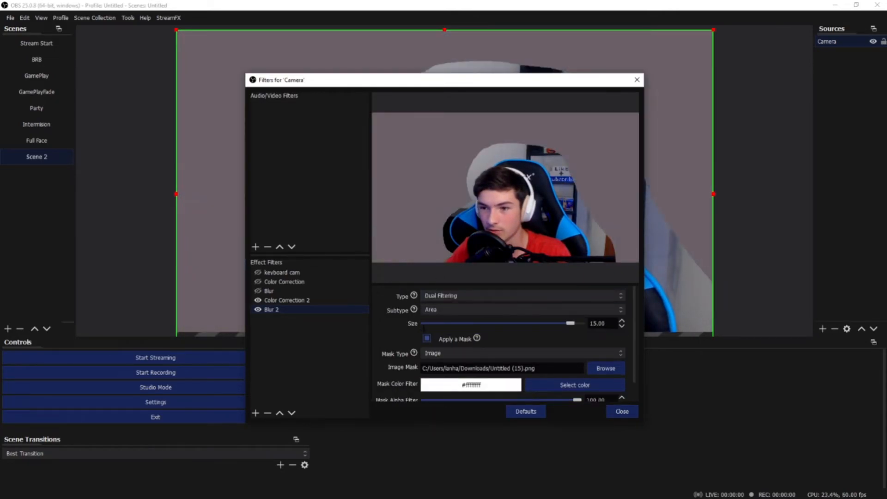
{"action": "left_click_drag", "start_coordinate": [570, 323], "coordinate": [435, 324]}
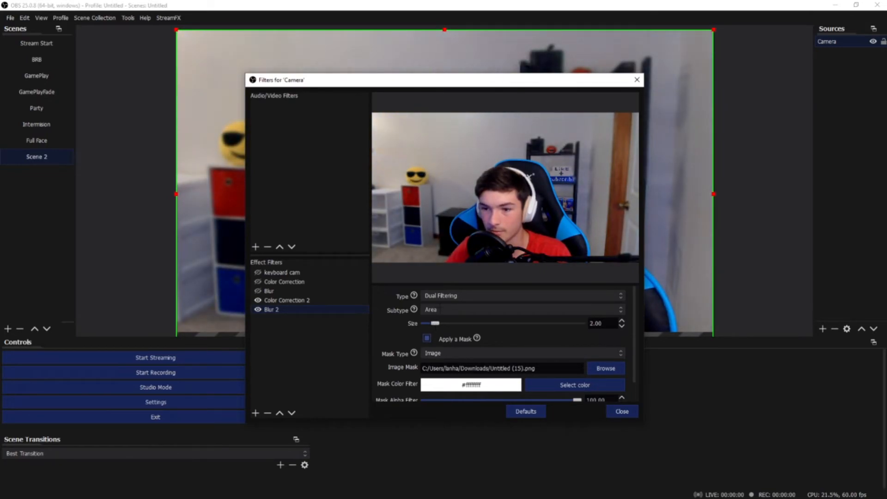
{"action": "left_click", "coordinate": [436, 296]}
{"action": "left_click", "coordinate": [442, 310]}
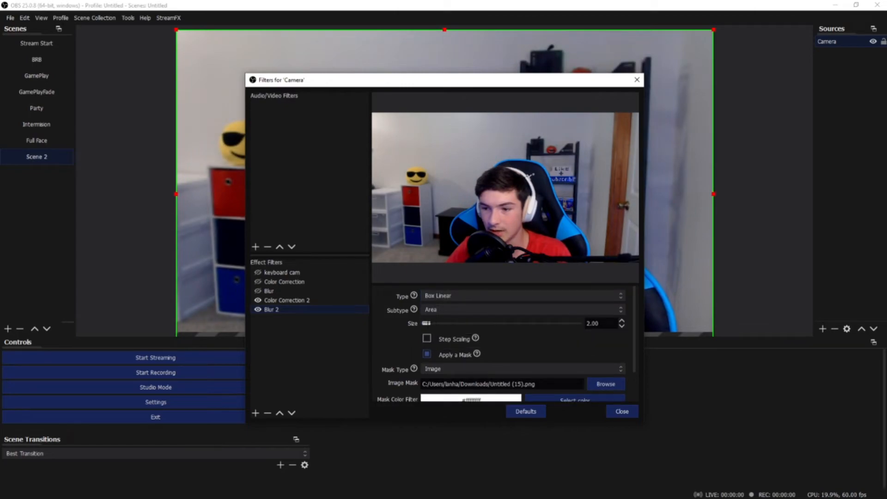
Step: Set the blur type to Gaussian Linear with a size of 15 and close the Camera filters
{"action": "left_click", "coordinate": [448, 296]}
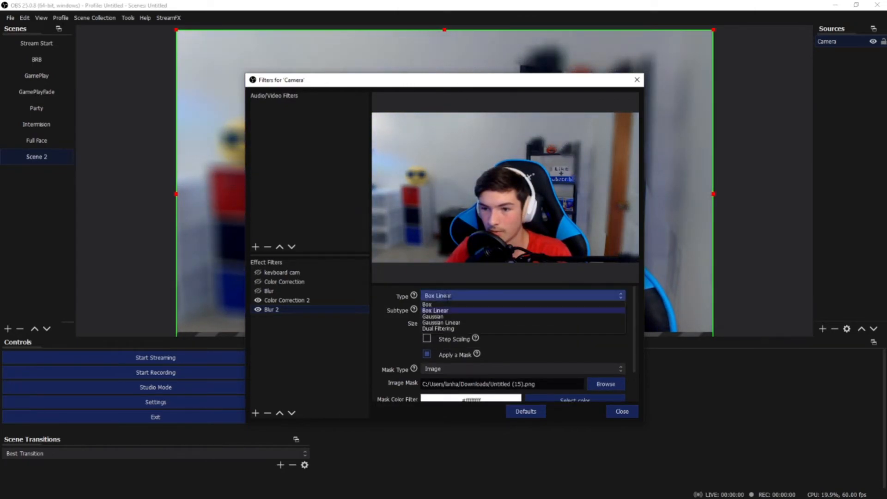
{"action": "left_click", "coordinate": [441, 323]}
{"action": "left_click_drag", "start_coordinate": [451, 324], "coordinate": [443, 324]}
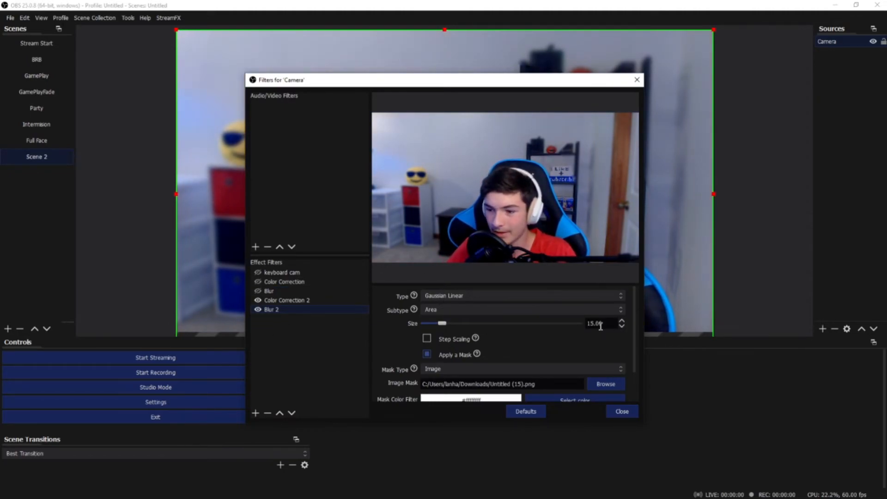
{"action": "left_click", "coordinate": [622, 411]}
{"action": "left_click", "coordinate": [755, 233]}
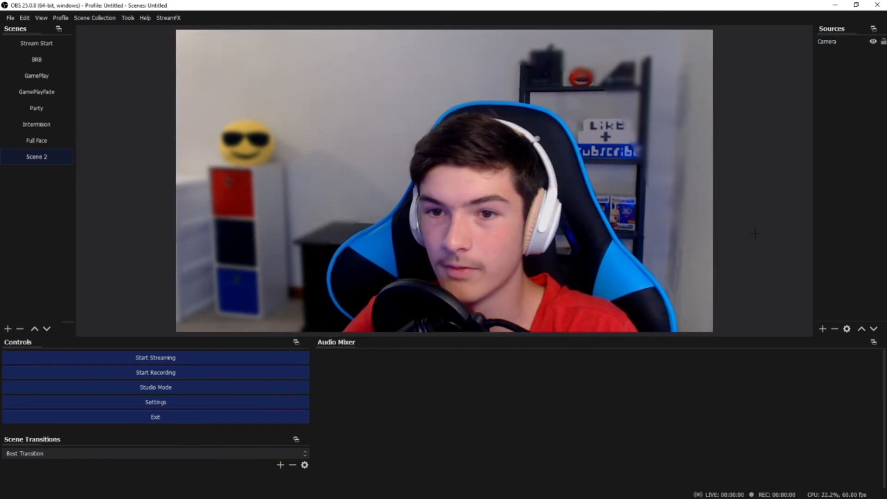